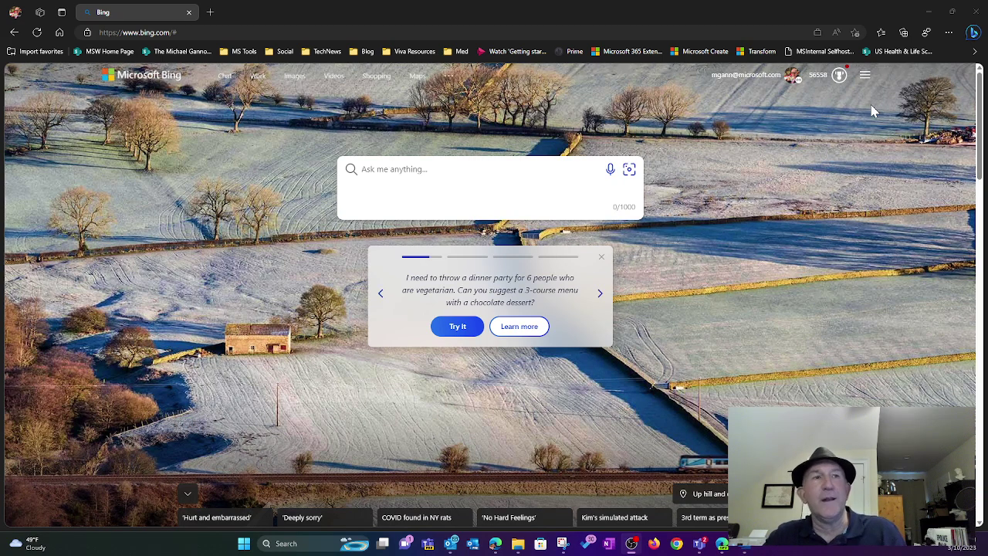
Open the Bing sidebar, look over its Chat and Compose views, and close it.
{"action": "left_click", "coordinate": [974, 34]}
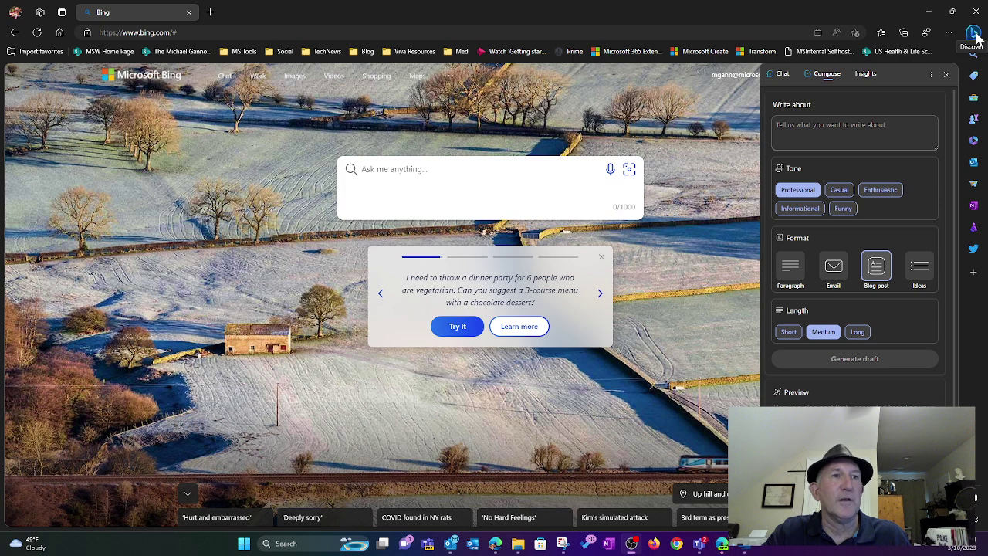
{"action": "left_click", "coordinate": [779, 74]}
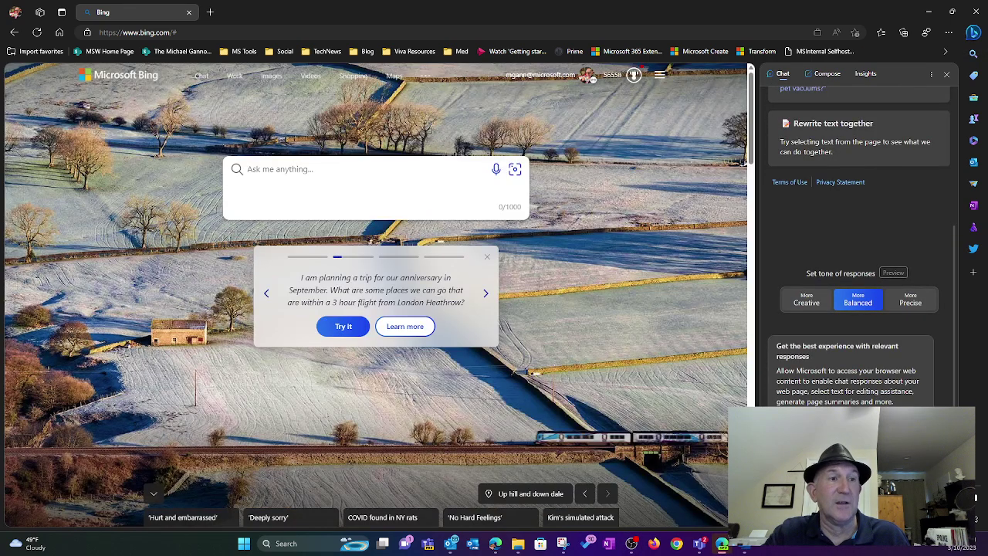
{"action": "left_click", "coordinate": [828, 75]}
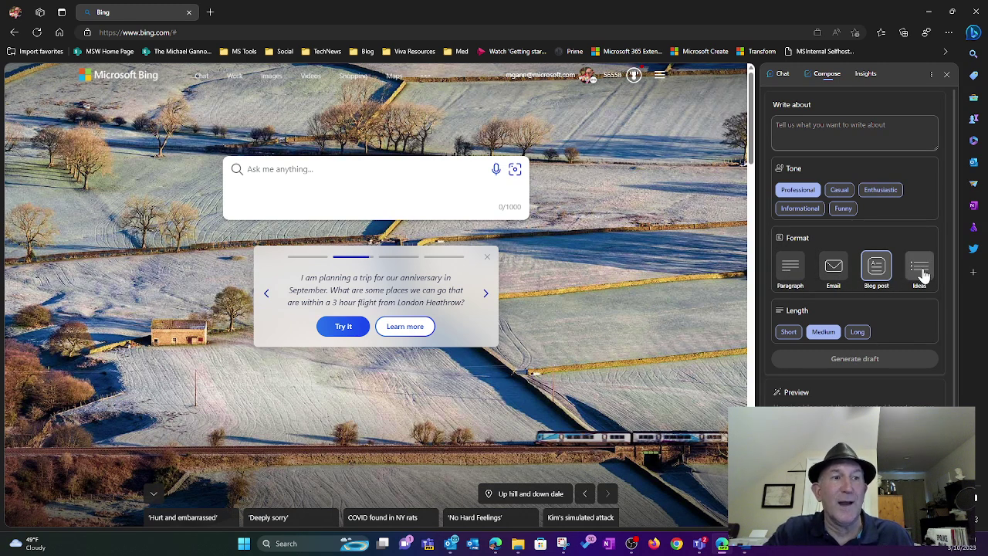
{"action": "left_click", "coordinate": [946, 75]}
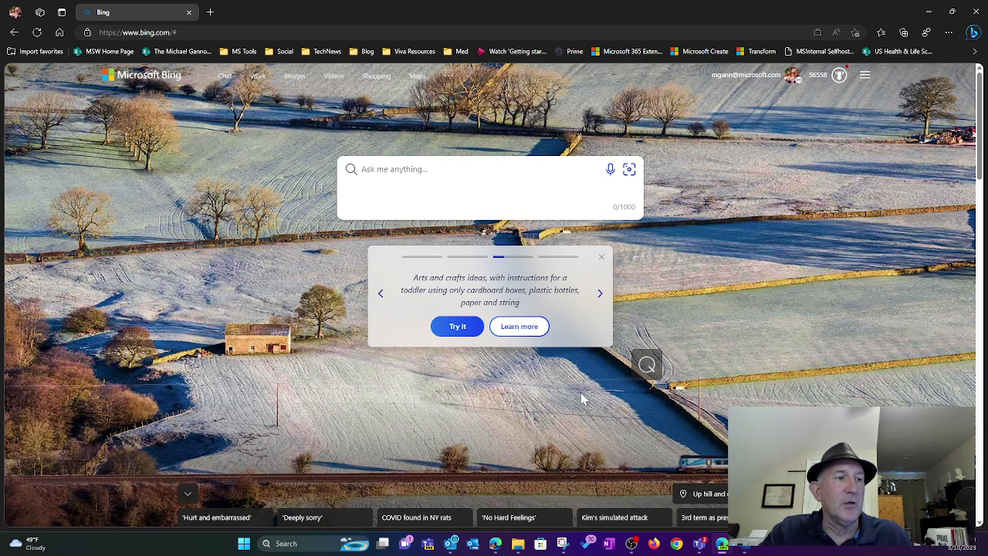
Switch to the other Edge window, close its old Settings page, and open the Insider channels page through the About Microsoft Edge settings.
{"action": "mouse_move", "coordinate": [497, 547]}
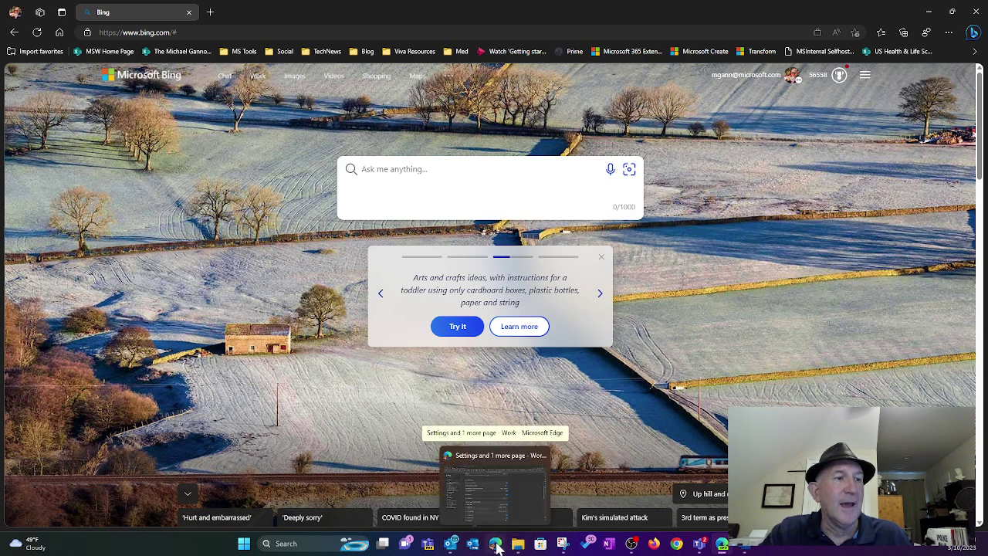
{"action": "left_click", "coordinate": [482, 470]}
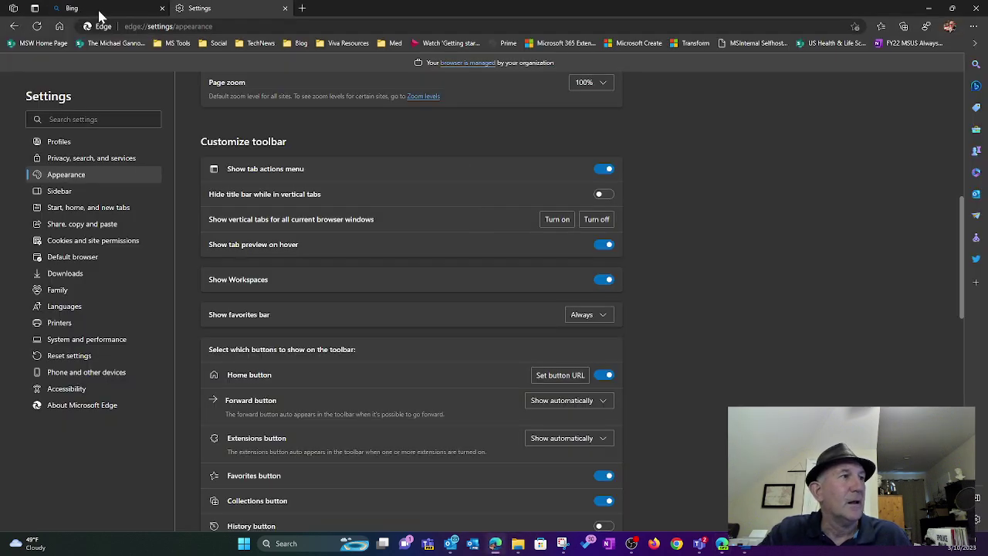
{"action": "left_click", "coordinate": [284, 8]}
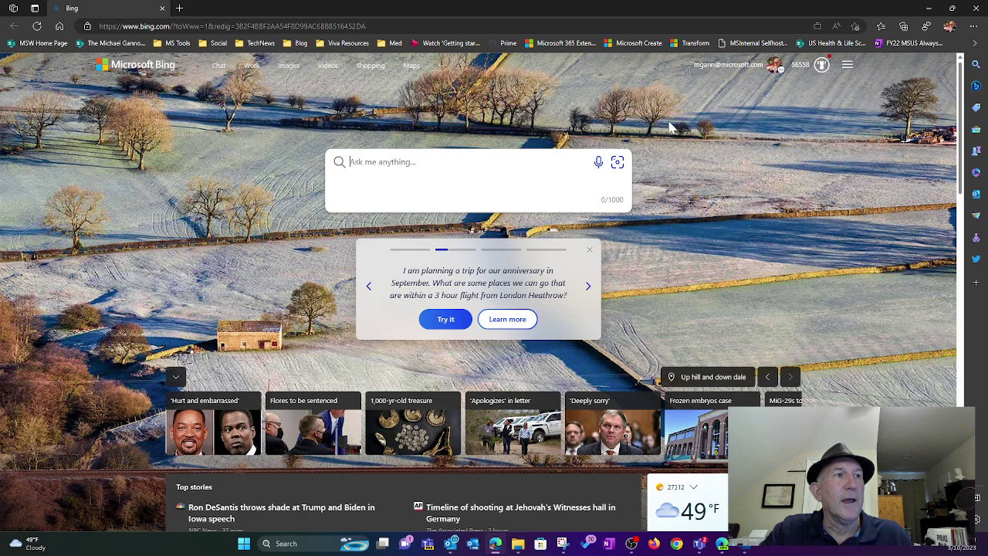
{"action": "left_click", "coordinate": [973, 27]}
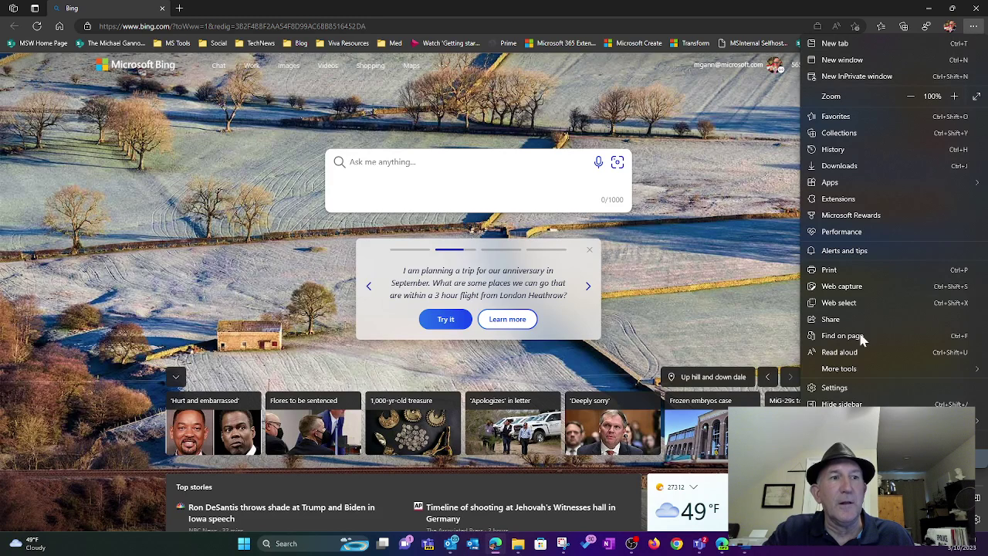
{"action": "left_click", "coordinate": [837, 389]}
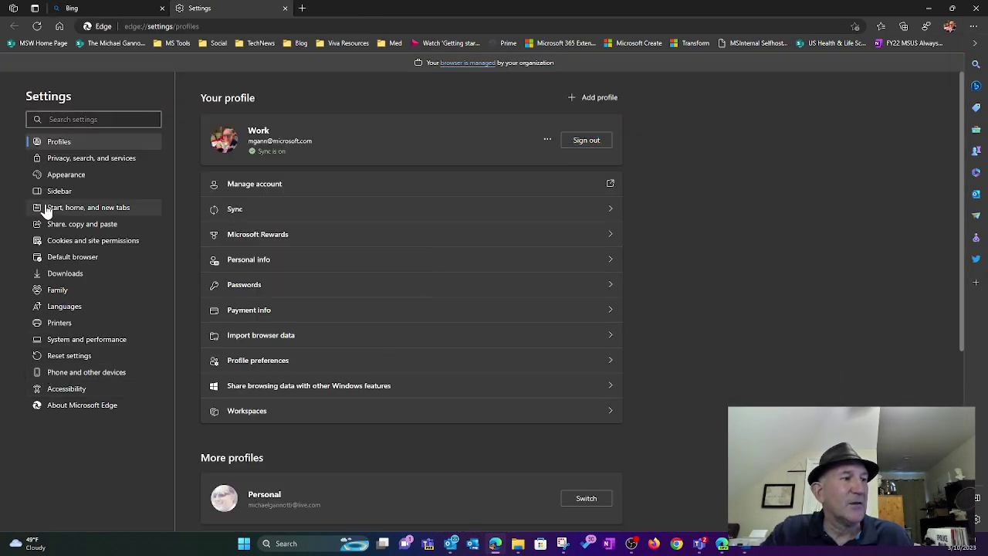
{"action": "left_click", "coordinate": [91, 409]}
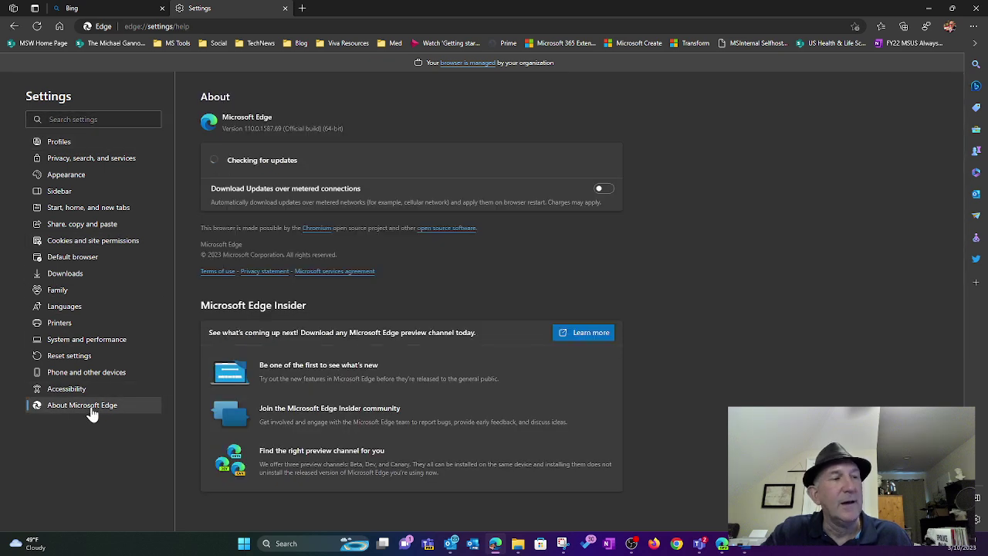
{"action": "left_click", "coordinate": [581, 339]}
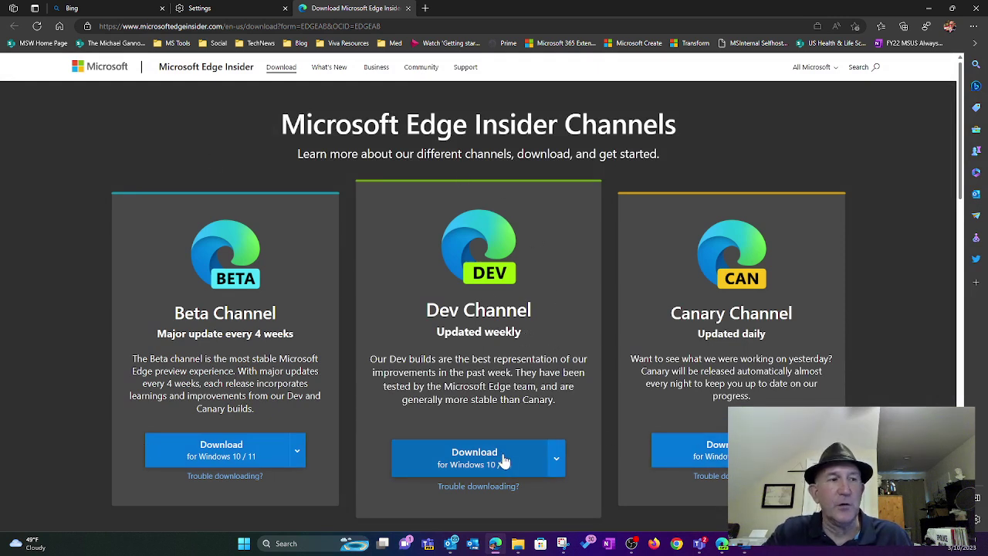
Download the Edge Dev Channel for Windows 10 / 11, accepting the license terms, and return to the Edge Dev window.
{"action": "left_click", "coordinate": [481, 463]}
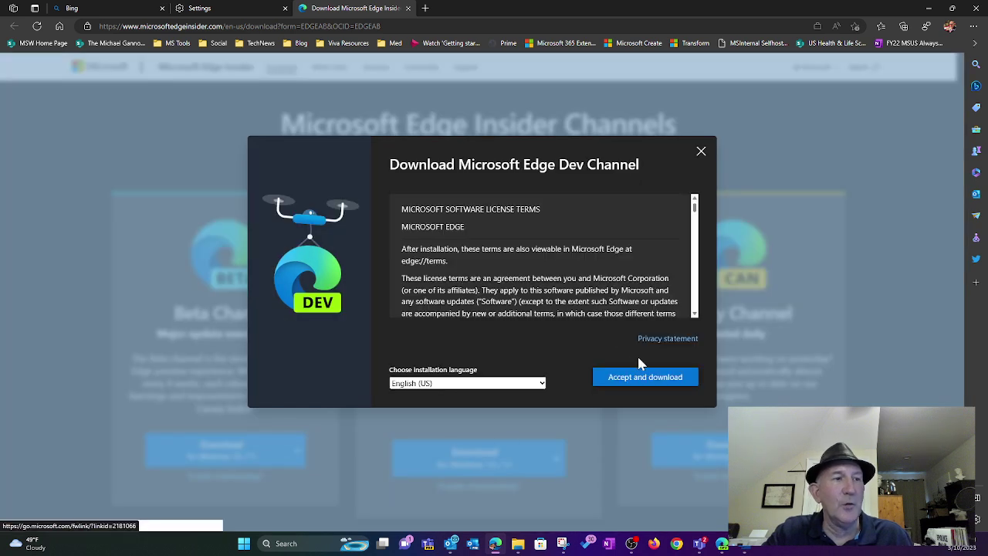
{"action": "left_click", "coordinate": [653, 380]}
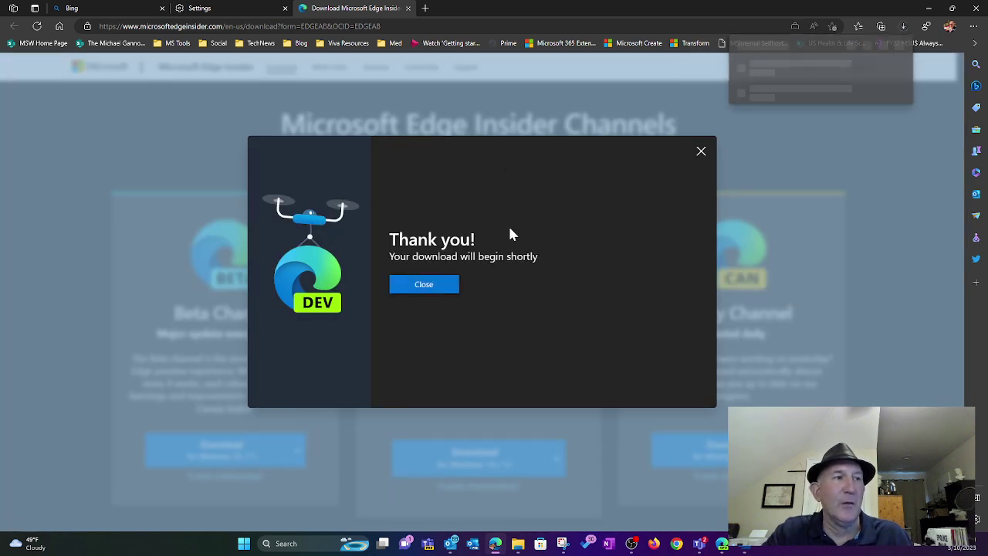
{"action": "left_click", "coordinate": [428, 288]}
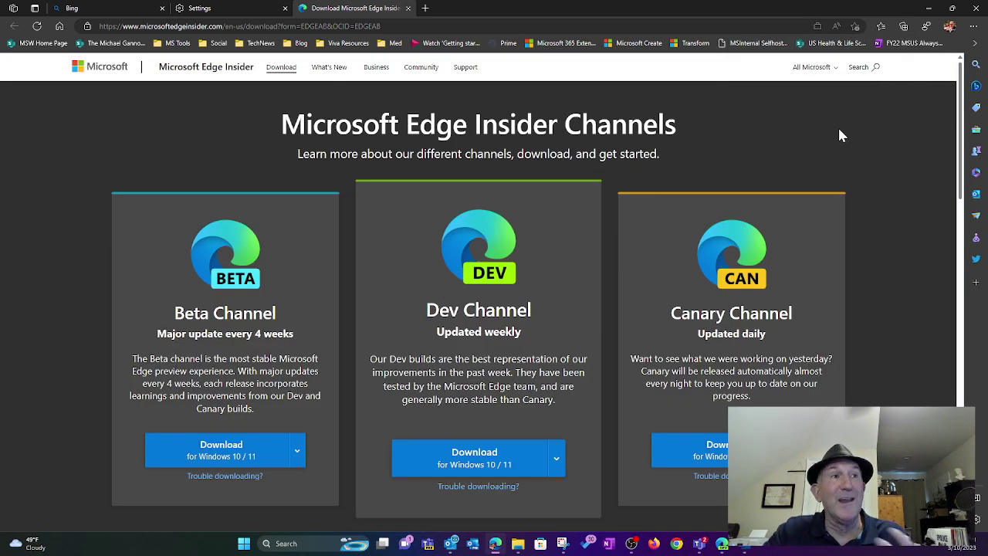
{"action": "left_click", "coordinate": [926, 10]}
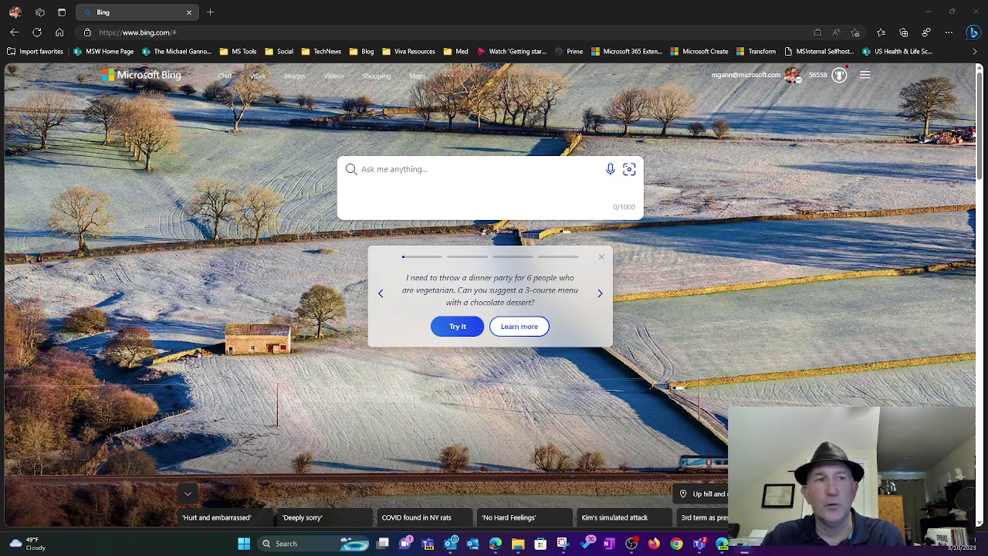
Generate a blog post draft on "What are use cases for Microsoft Viva Connections Home and how can it be customized?" in Bing Compose and copy it.
{"action": "left_click", "coordinate": [971, 37]}
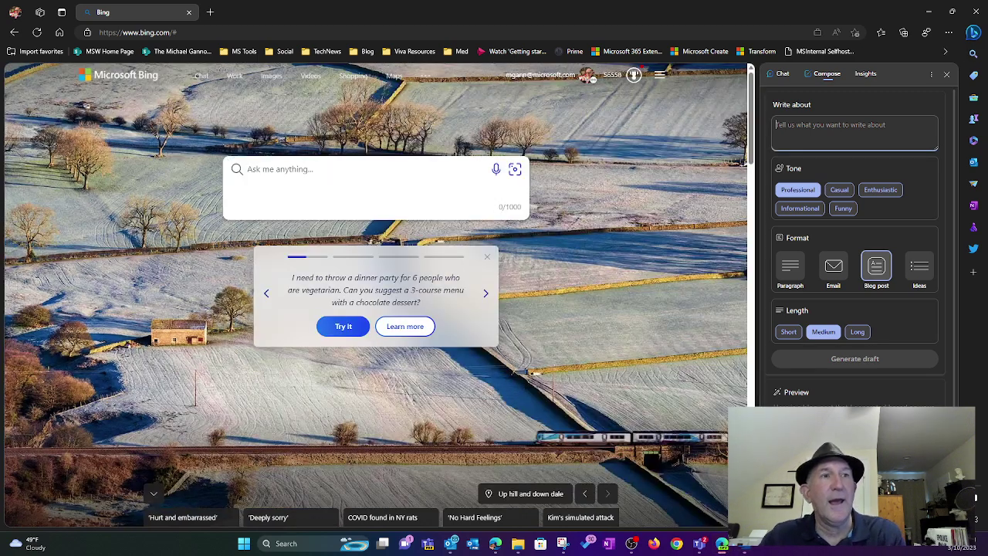
{"action": "type", "text": "What are use cases for Microsoft Viva Connections Home and how can it be customized?"}
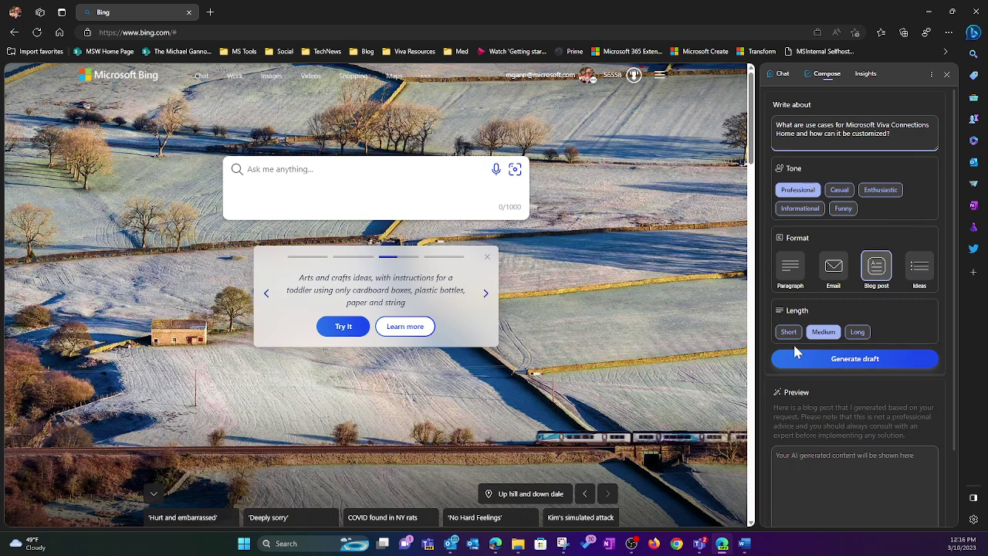
{"action": "left_click", "coordinate": [855, 360]}
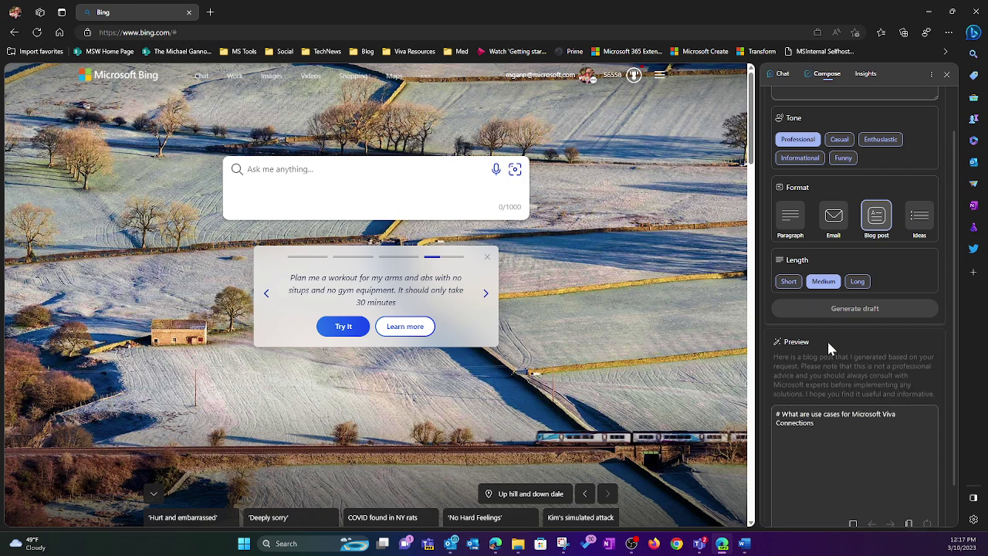
{"action": "scroll", "coordinate": [942, 329], "scroll_direction": "down", "scroll_amount": 2}
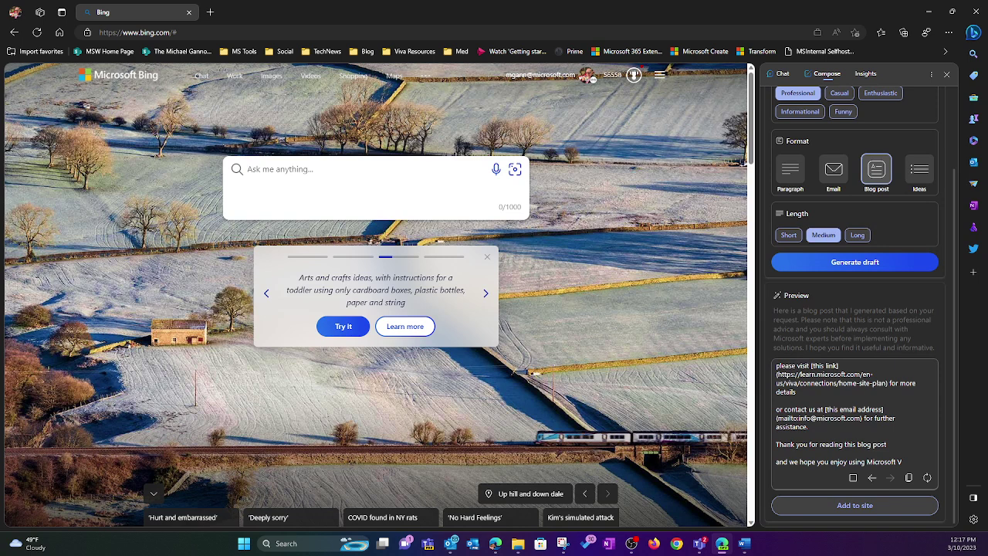
{"action": "left_click", "coordinate": [910, 478]}
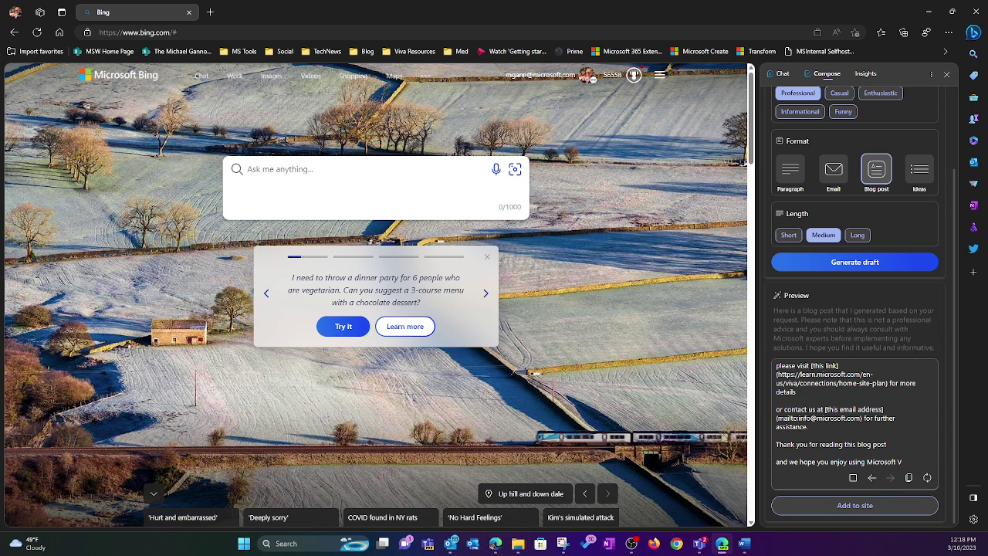
Change the format to Ideas and generate a new draft for the same Viva Connections Home prompt.
{"action": "scroll", "coordinate": [855, 440], "scroll_direction": "up", "scroll_amount": 10}
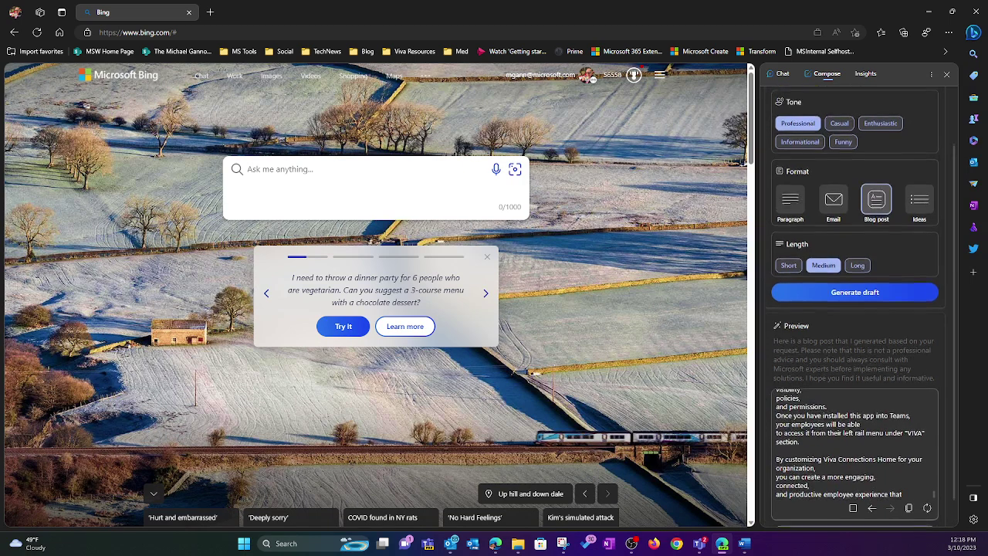
{"action": "scroll", "coordinate": [945, 300], "scroll_direction": "up", "scroll_amount": 2}
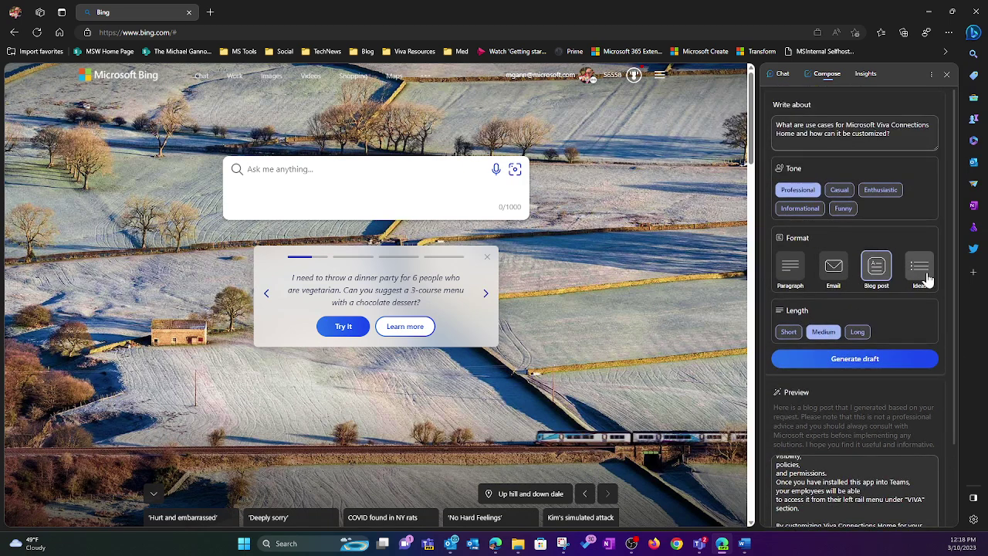
{"action": "left_click", "coordinate": [927, 276]}
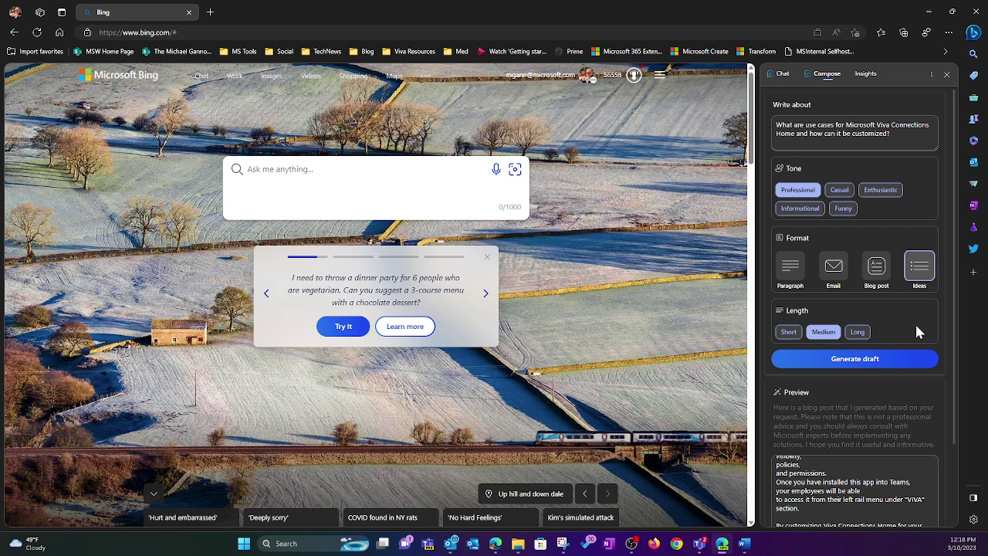
{"action": "left_click", "coordinate": [853, 360]}
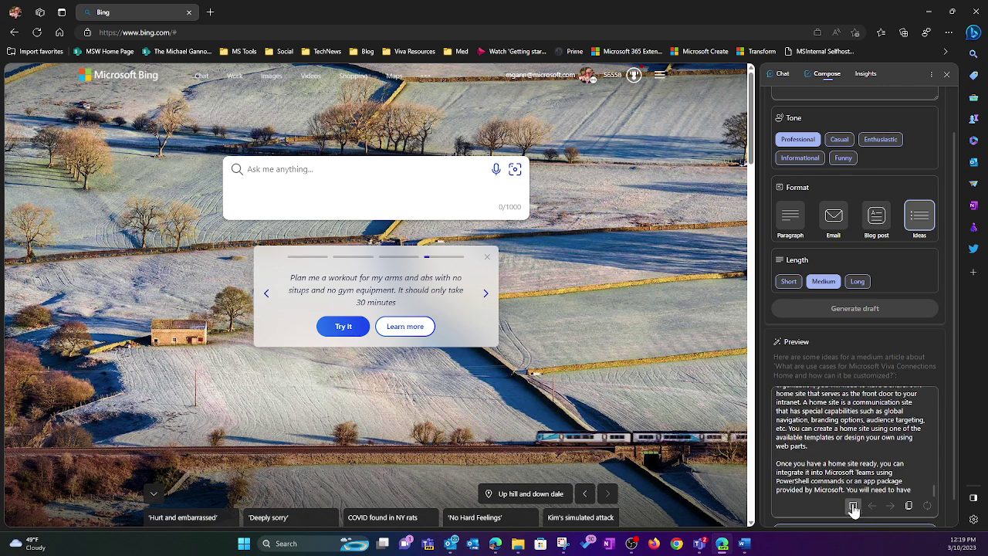
Generate another draft of the same prompt with a Funny tone, Blog post format and Long length.
{"action": "left_click", "coordinate": [844, 159]}
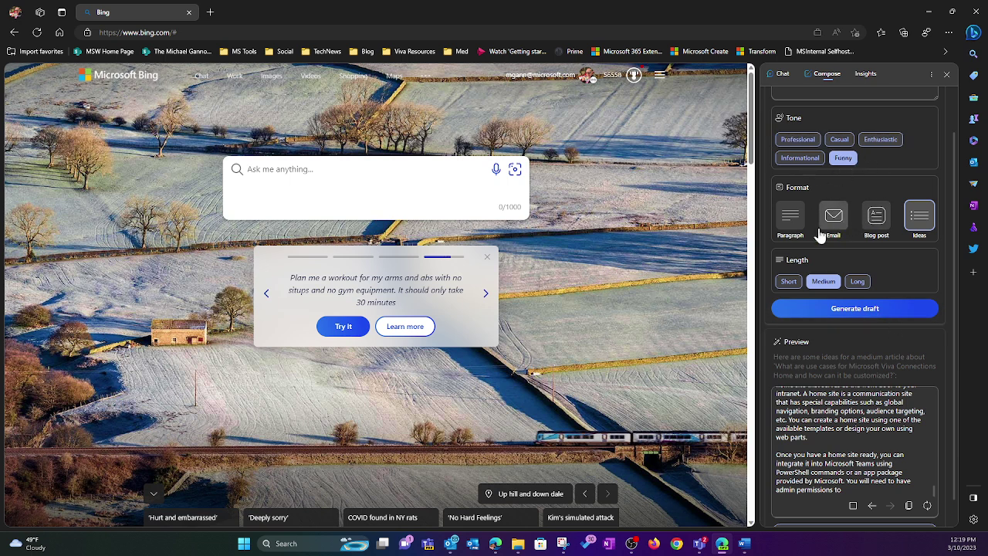
{"action": "left_click", "coordinate": [881, 221]}
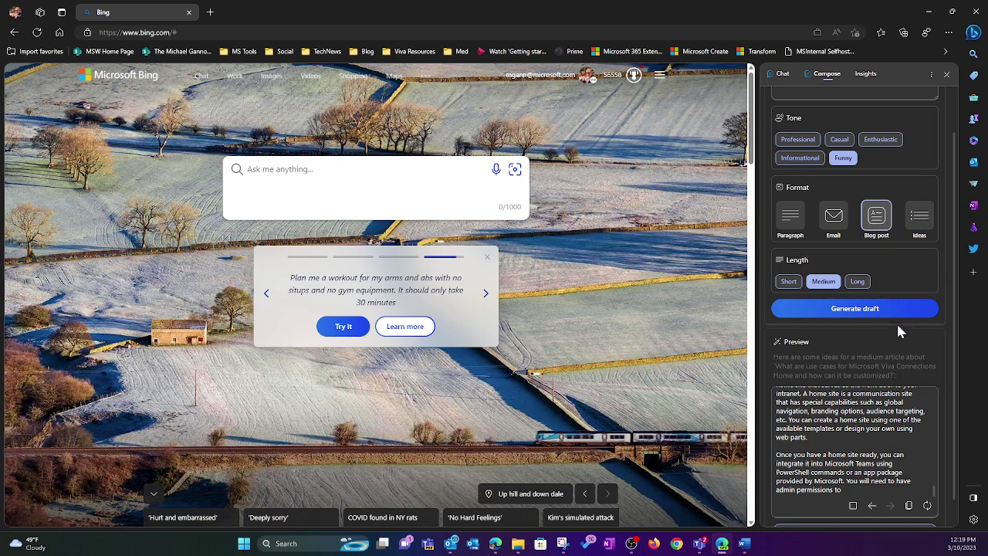
{"action": "left_click", "coordinate": [852, 285]}
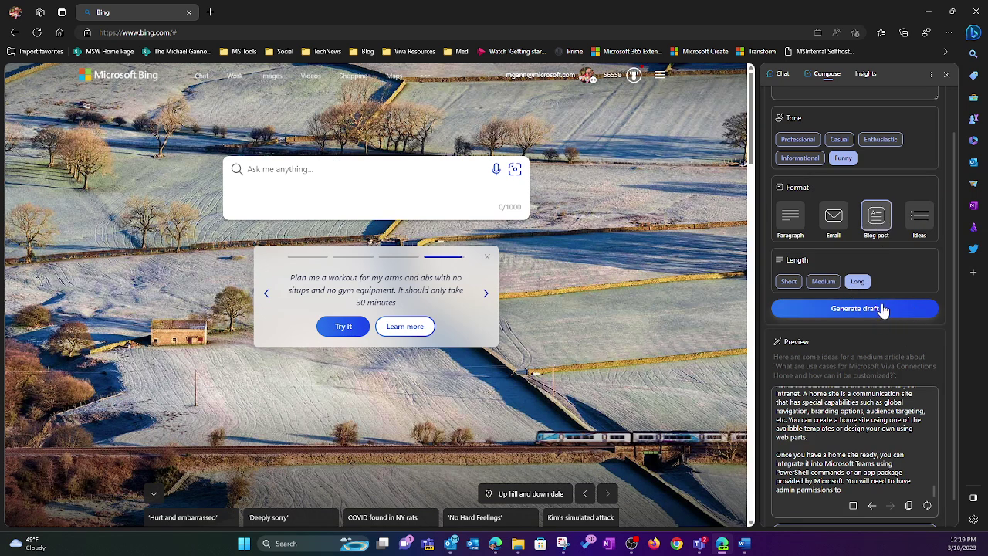
{"action": "left_click", "coordinate": [821, 313]}
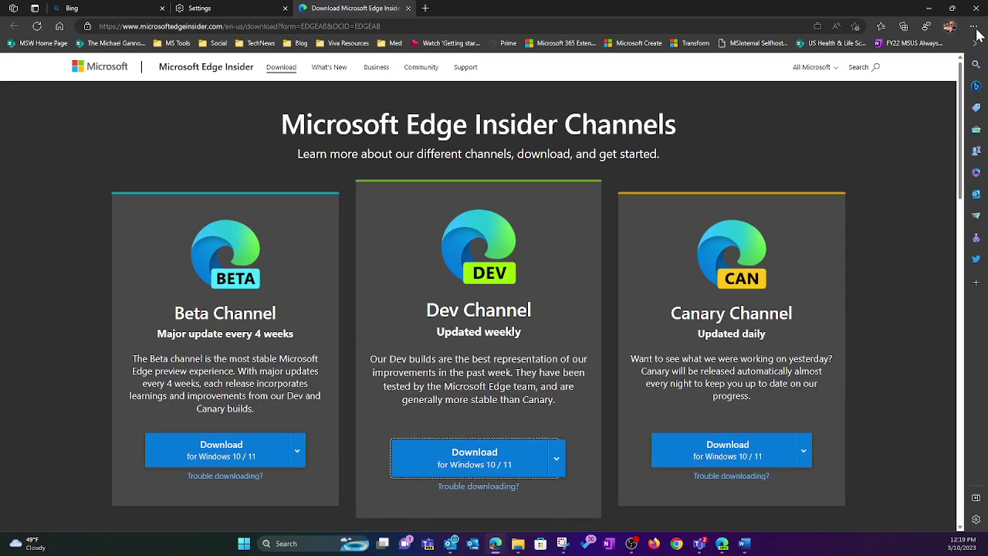
Go back through the browser's About Microsoft Edge settings in the other Edge window to the Insider channels page.
{"action": "left_click", "coordinate": [974, 28]}
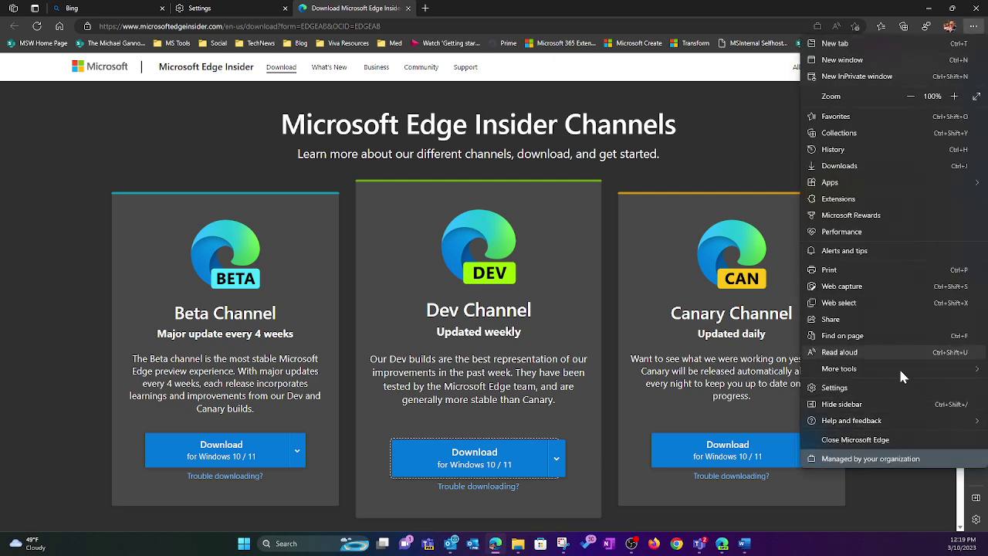
{"action": "left_click", "coordinate": [833, 388]}
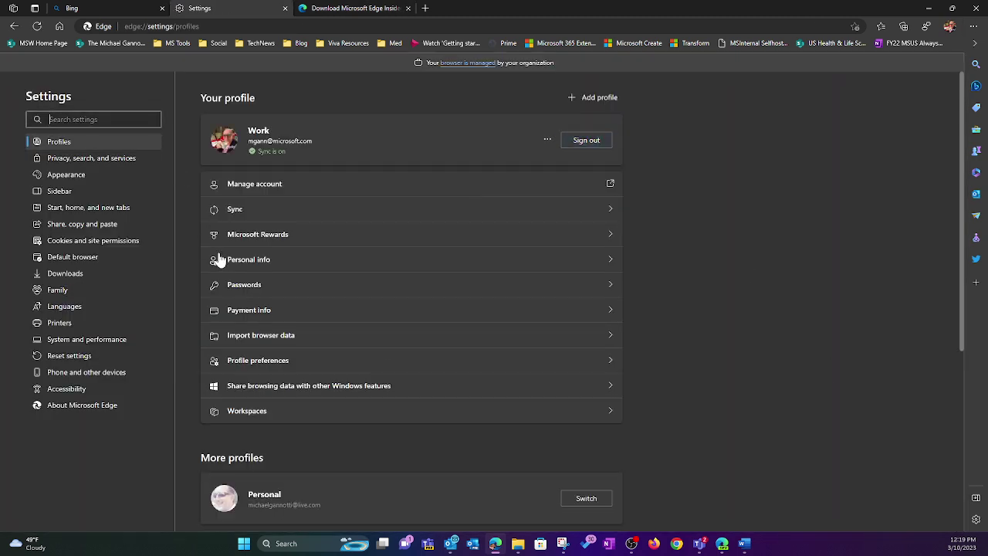
{"action": "left_click", "coordinate": [62, 407]}
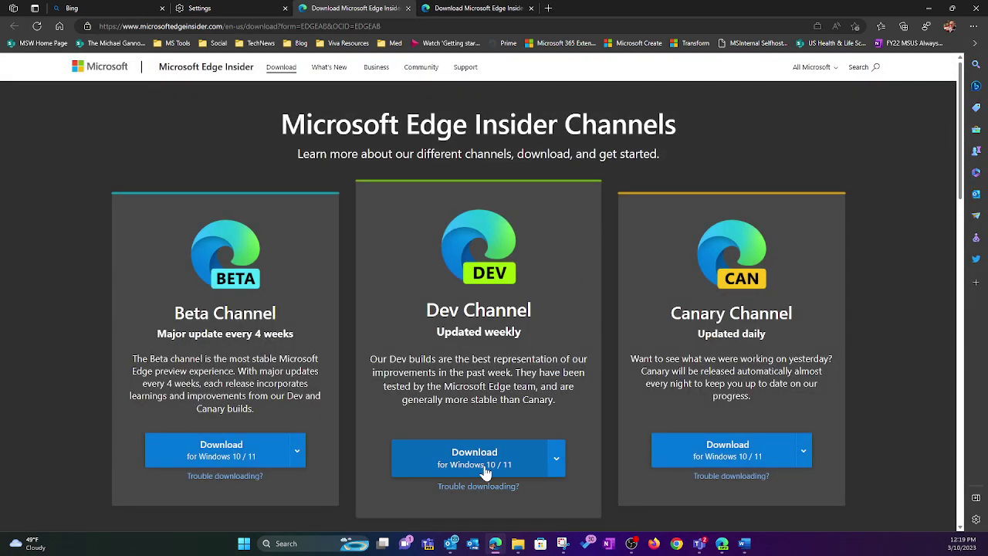
Check which other platforms the Dev Channel download is offered for, and return to the Edge Dev window with the Bing draft.
{"action": "left_click", "coordinate": [556, 463]}
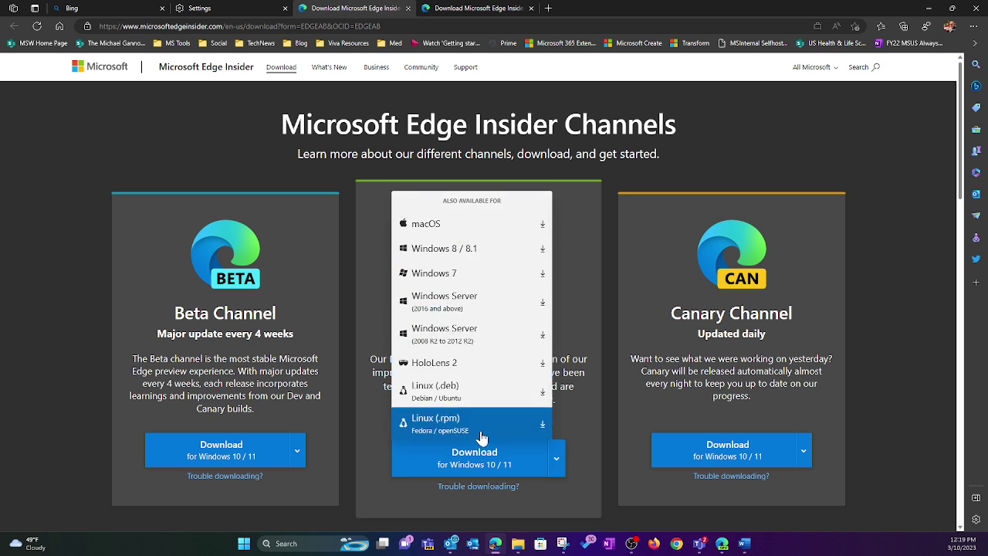
{"action": "left_click", "coordinate": [799, 180]}
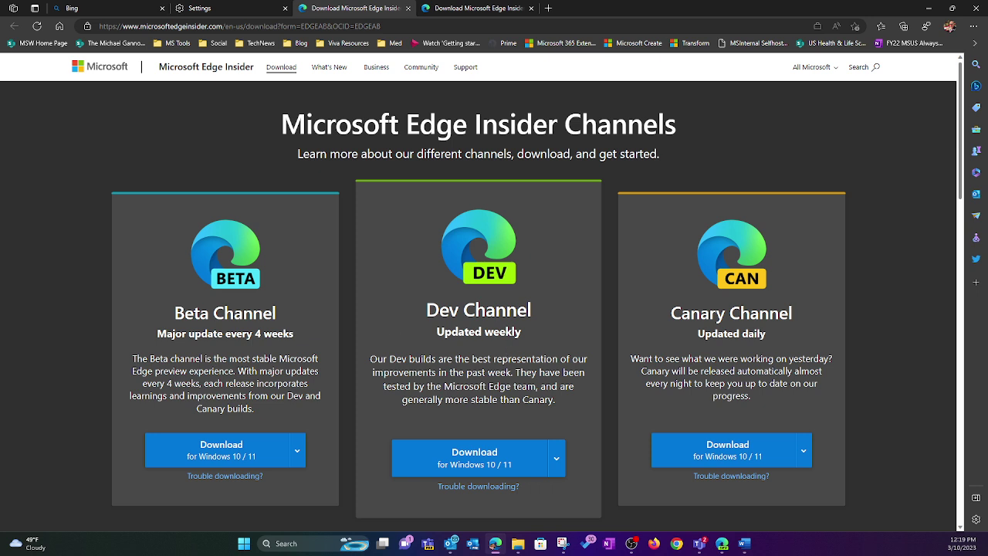
{"action": "mouse_move", "coordinate": [721, 543]}
{"action": "left_click", "coordinate": [697, 478]}
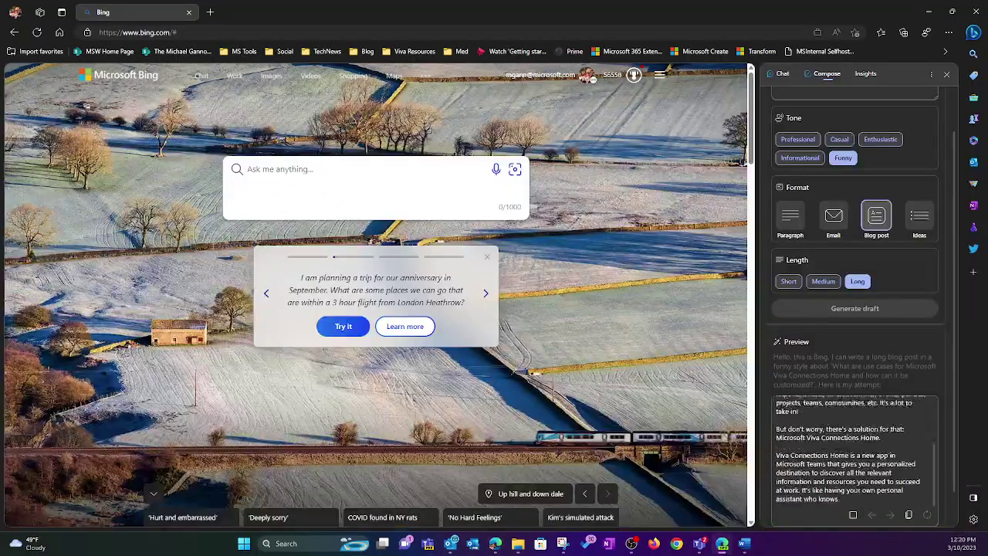